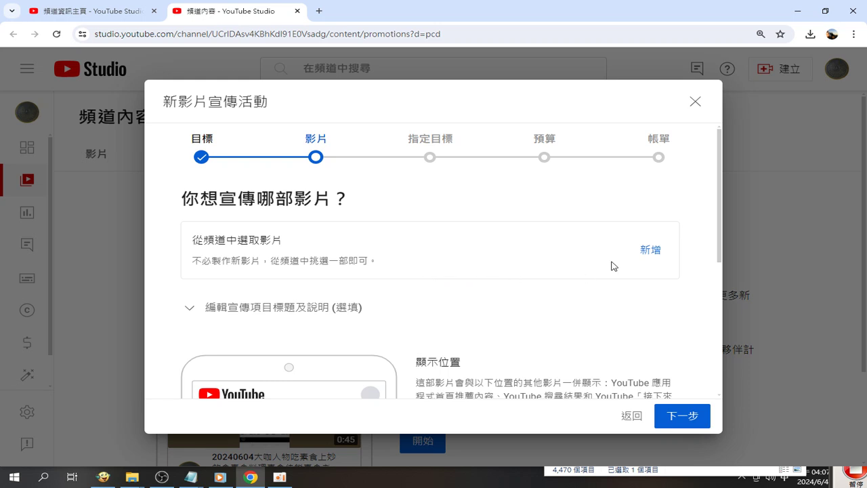
# Step: Review the promotion's video selection page, including the ad preview and the description of where the video is shown
pyautogui.scroll(-1, 610, 266)
pyautogui.scroll(-1, 567, 295)
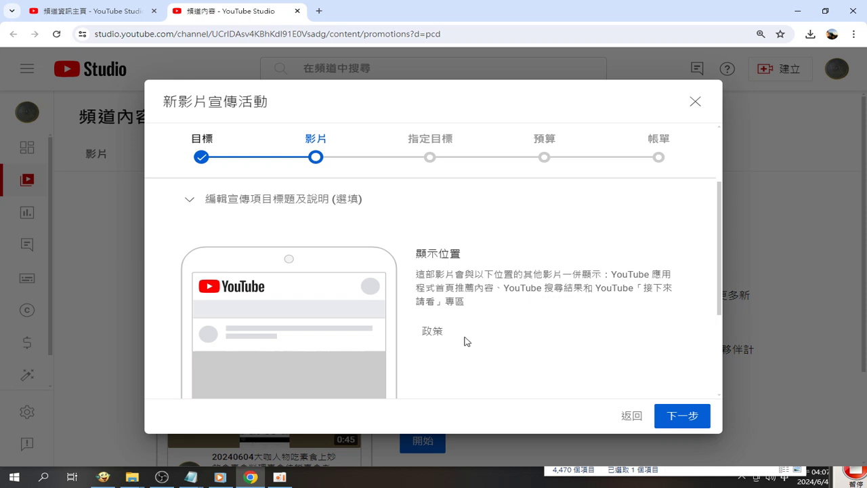
pyautogui.scroll(-3, 464, 342)
pyautogui.scroll(2, 471, 333)
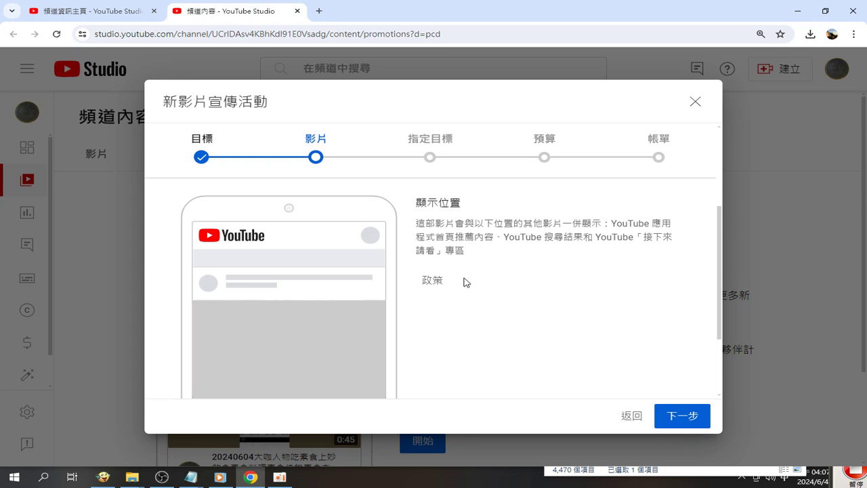
pyautogui.scroll(3, 440, 288)
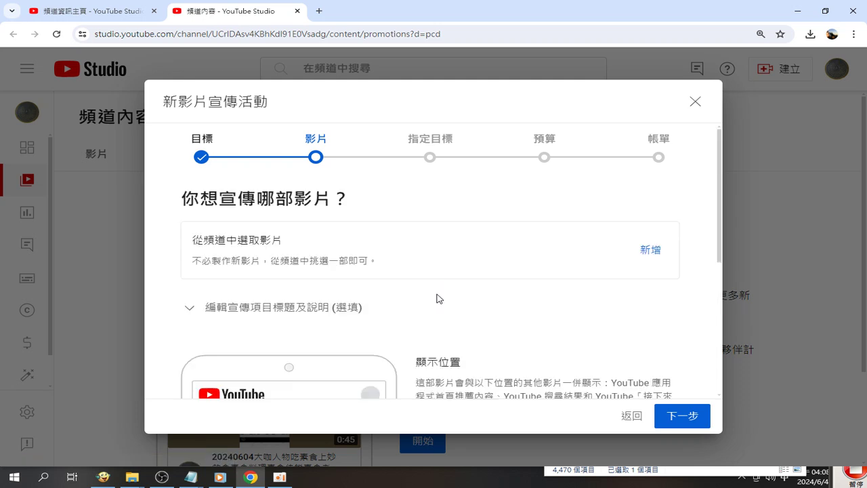
pyautogui.scroll(-3, 436, 310)
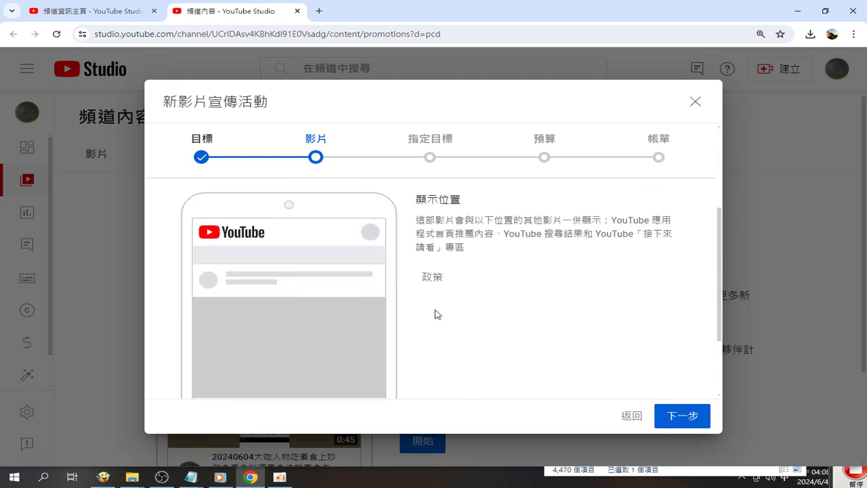
pyautogui.scroll(-1, 436, 317)
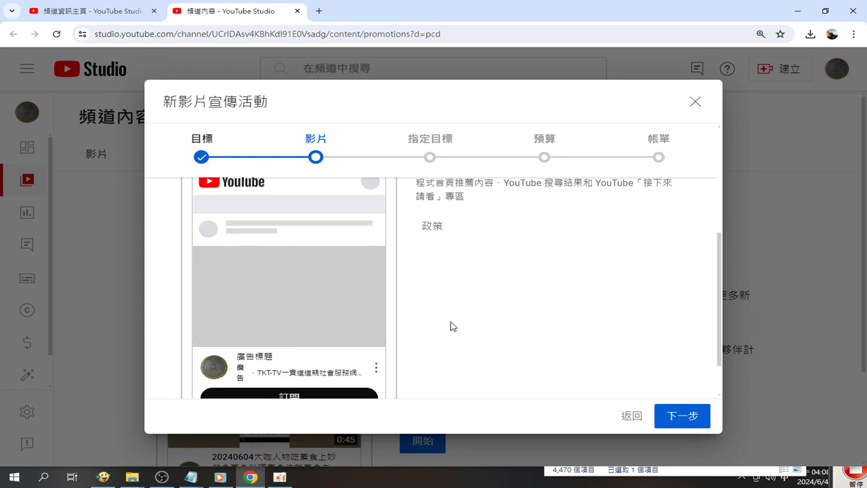
pyautogui.scroll(4, 452, 315)
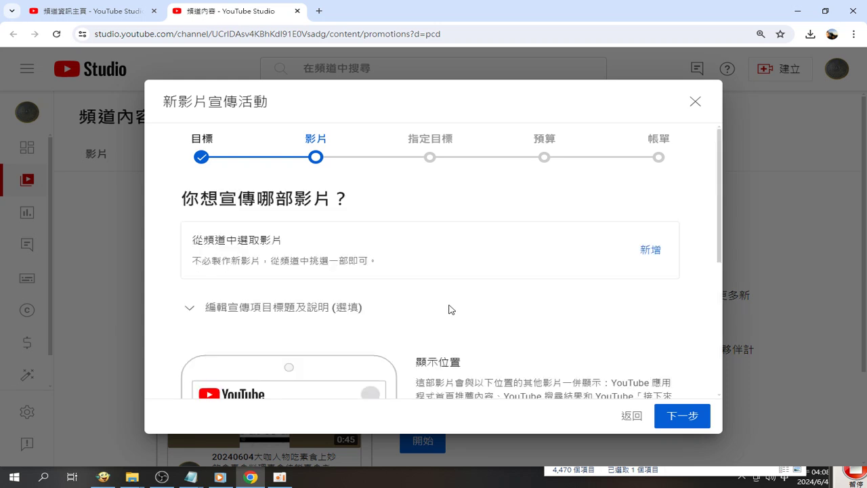
pyautogui.scroll(-1, 438, 323)
pyautogui.scroll(1, 410, 351)
pyautogui.scroll(-2, 534, 253)
pyautogui.scroll(2, 534, 253)
# Step: Choose the channel video "20240604#我的直播 04#2013神源山莊義和聖堂簡介國際語文版 23-67" for the promotion and expand the optional title and description settings
pyautogui.click(650, 255)
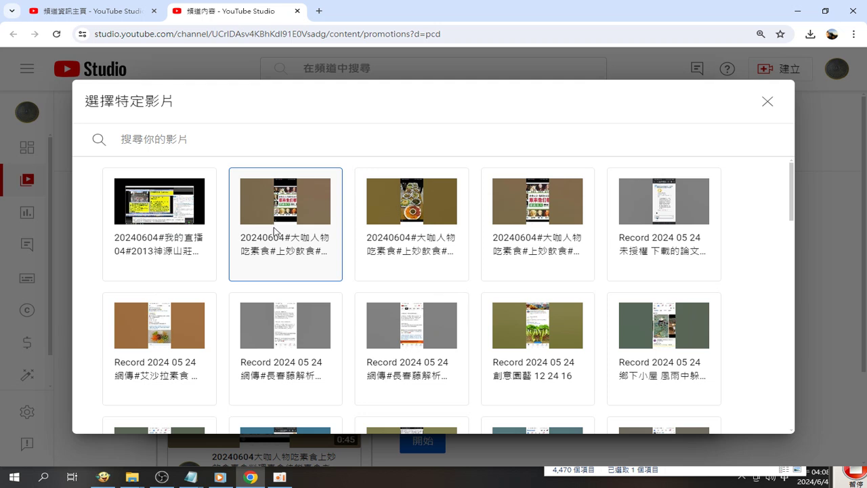
pyautogui.click(163, 230)
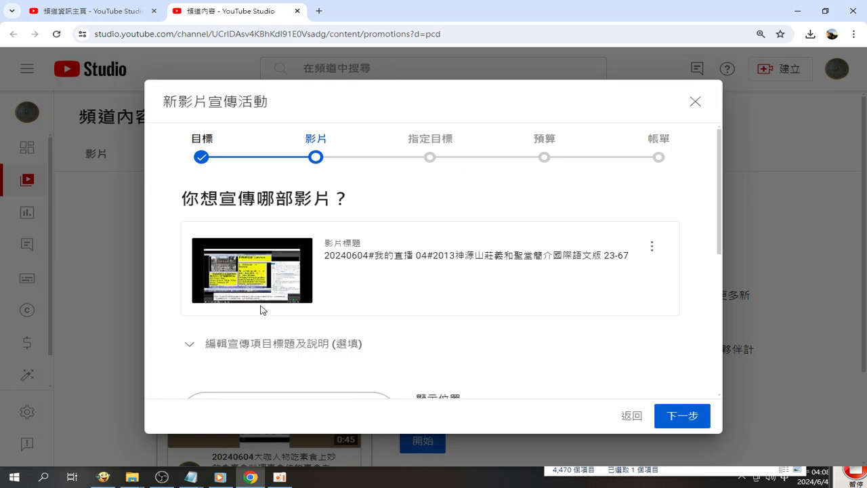
pyautogui.click(226, 349)
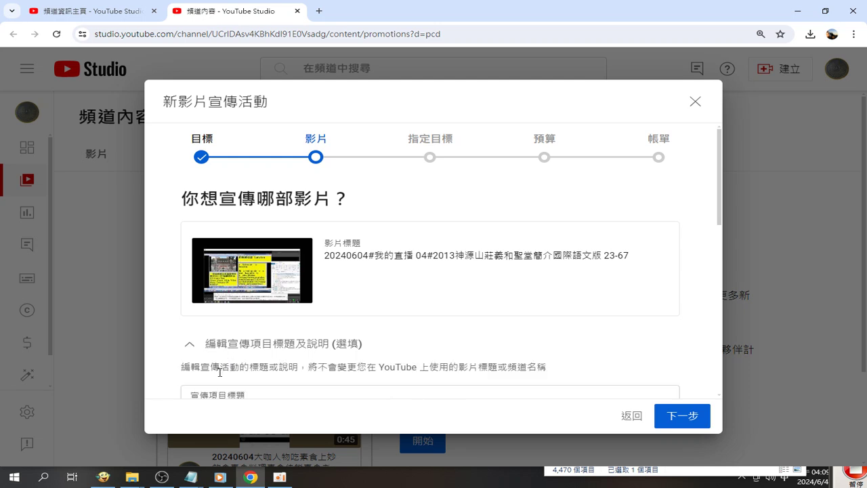
# Step: Replace "04" in the promotion title with "#我的直播 04#" copied from the video's title
pyautogui.click(261, 391)
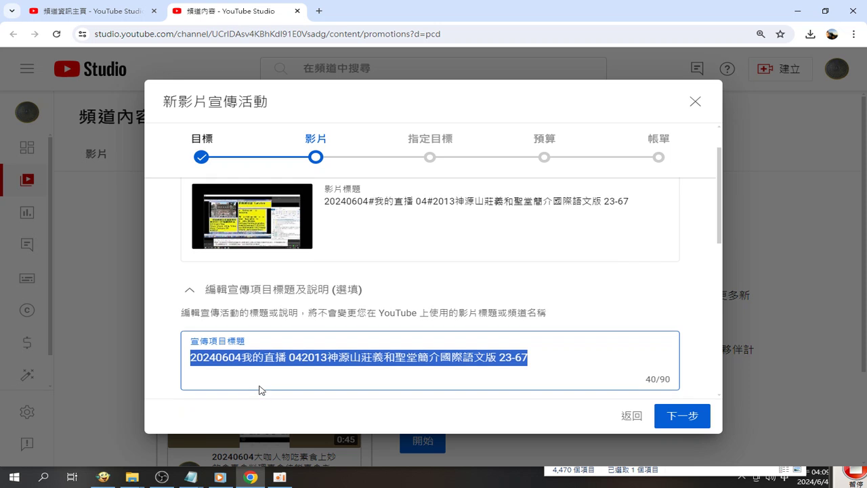
pyautogui.click(250, 361)
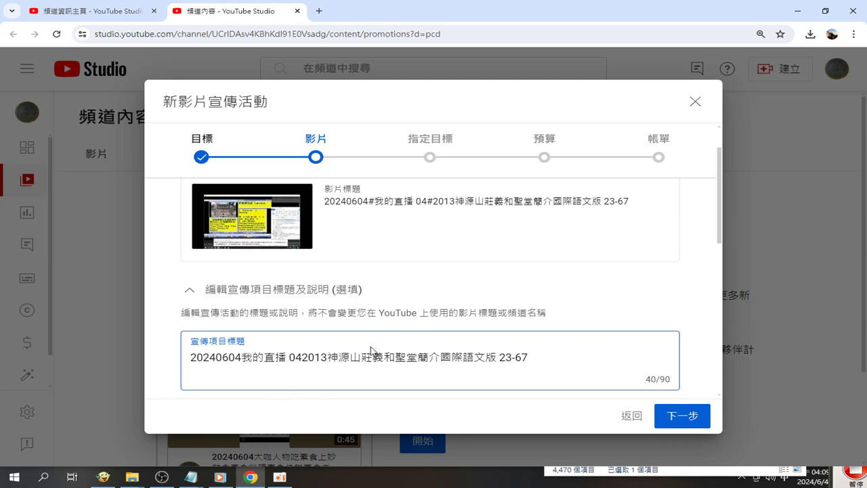
pyautogui.click(301, 357)
pyautogui.moveTo(371, 204); pyautogui.dragTo(433, 203)
pyautogui.rightClick(371, 203)
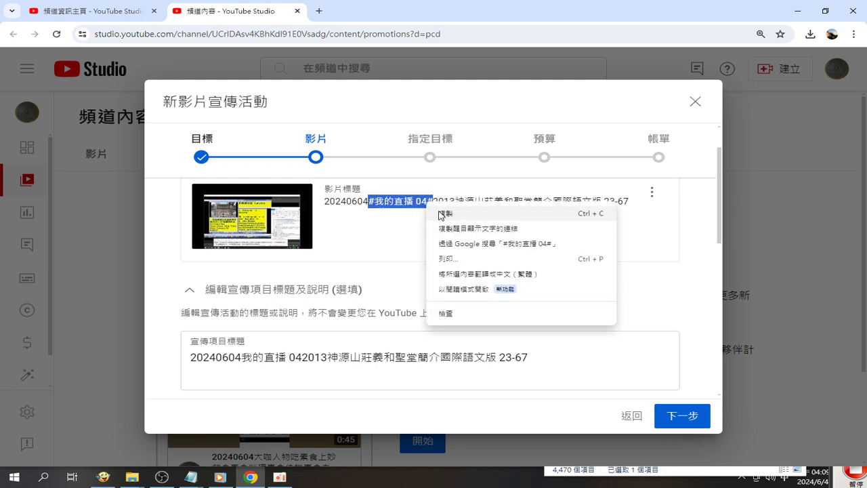
pyautogui.click(392, 216)
pyautogui.moveTo(289, 357)
pyautogui.mouseDown()
pyautogui.moveTo(332, 348)
pyautogui.moveTo(303, 355)
pyautogui.mouseUp()
pyautogui.rightClick(304, 355)
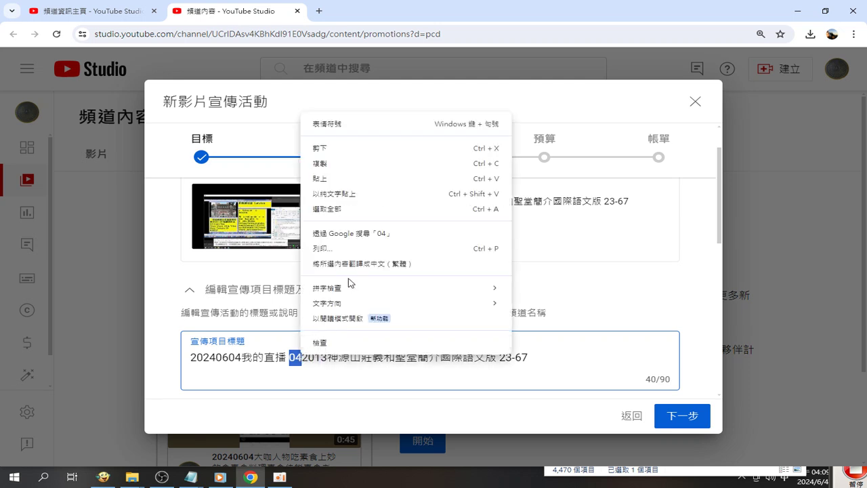
pyautogui.click(347, 179)
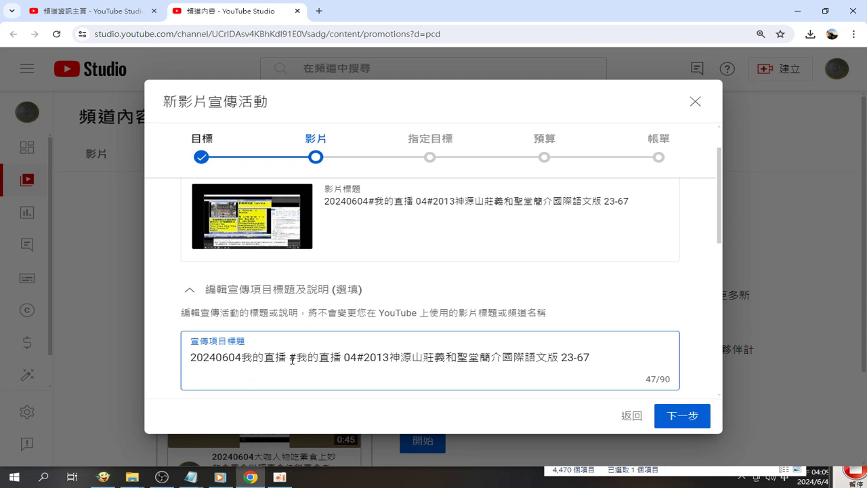
# Step: Cut the duplicate "我的直播" before the hashtag in the promotion title and continue to the audience targeting stage
pyautogui.moveTo(291, 360); pyautogui.dragTo(241, 357)
pyautogui.rightClick(247, 353)
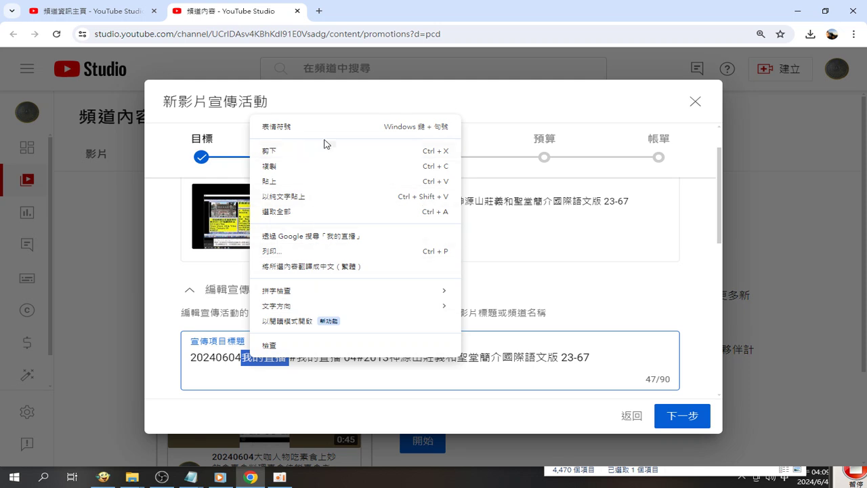
pyautogui.click(298, 152)
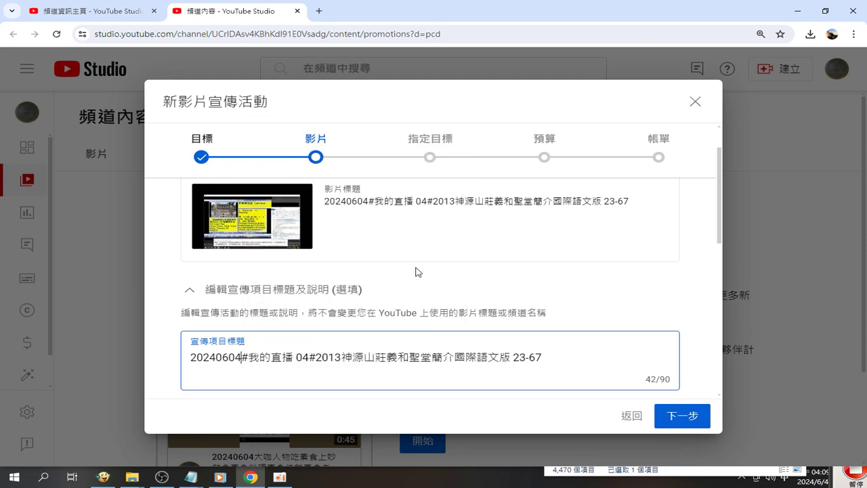
pyautogui.click(692, 421)
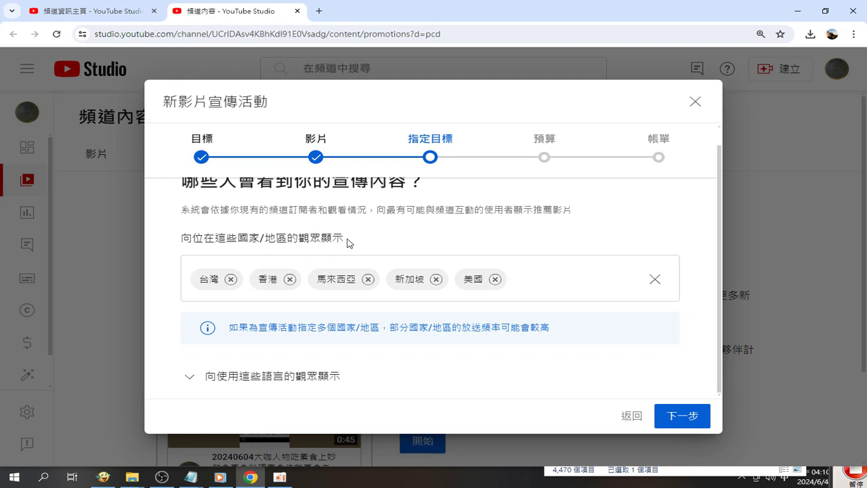
# Step: Expand the audience language targeting and browse the full list of available languages
pyautogui.scroll(1, 348, 194)
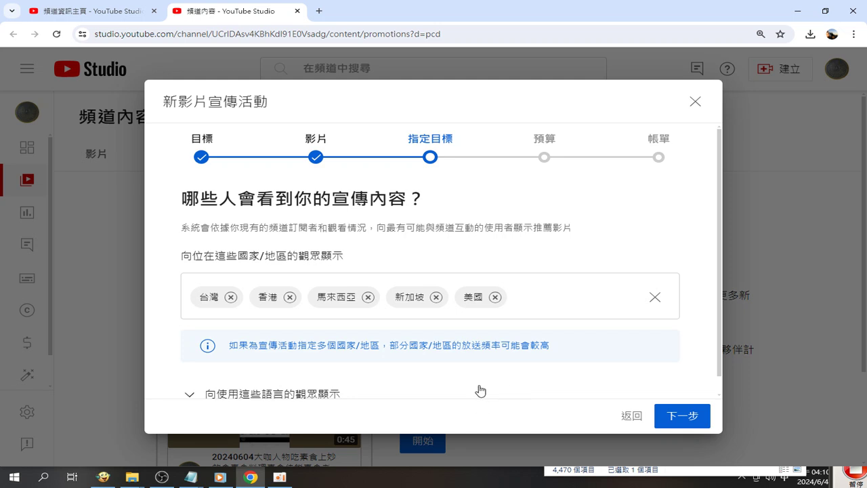
pyautogui.scroll(-1, 481, 391)
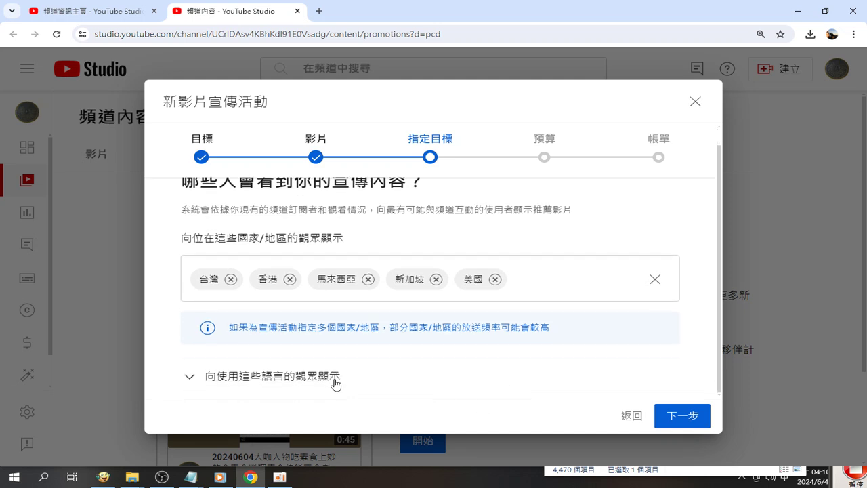
pyautogui.click(374, 385)
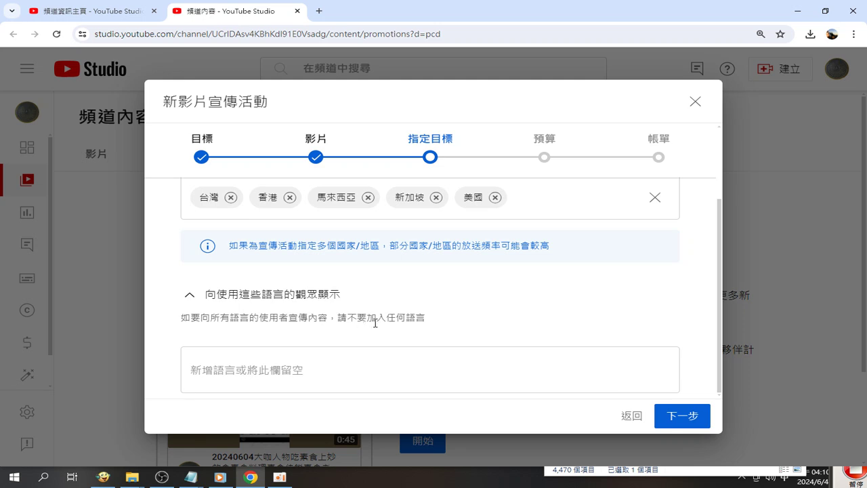
pyautogui.click(327, 367)
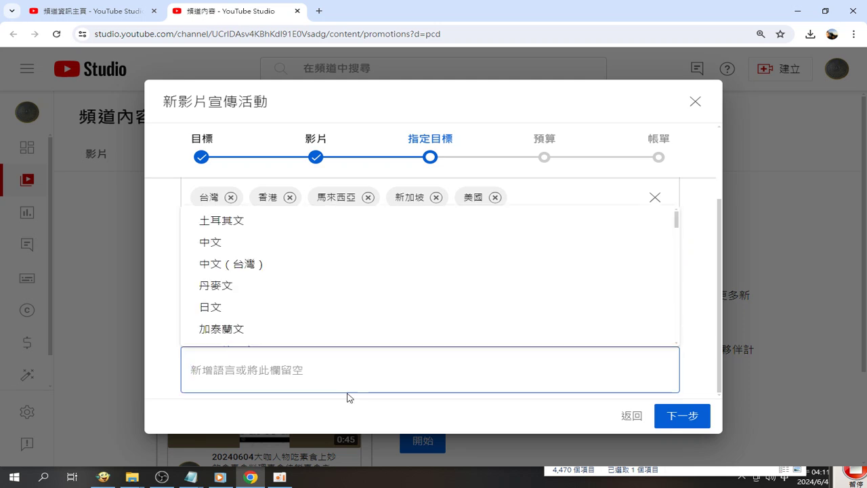
pyautogui.scroll(-5, 292, 266)
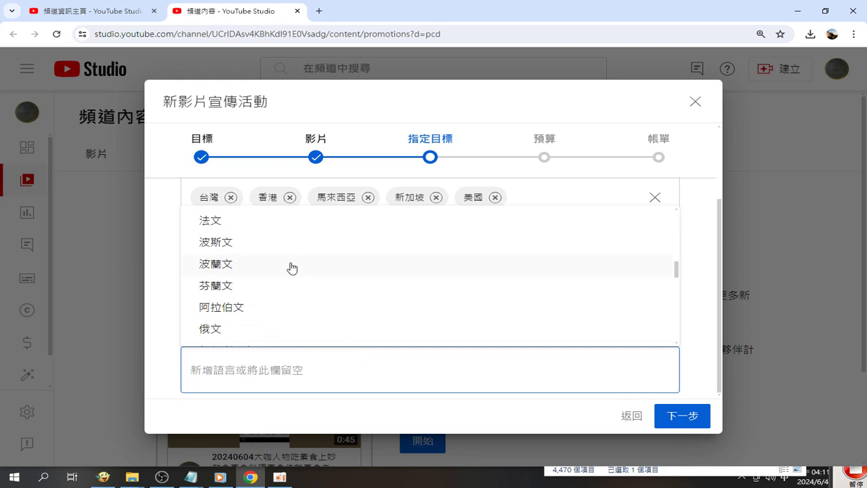
pyautogui.scroll(5, 295, 282)
pyautogui.scroll(-8, 296, 305)
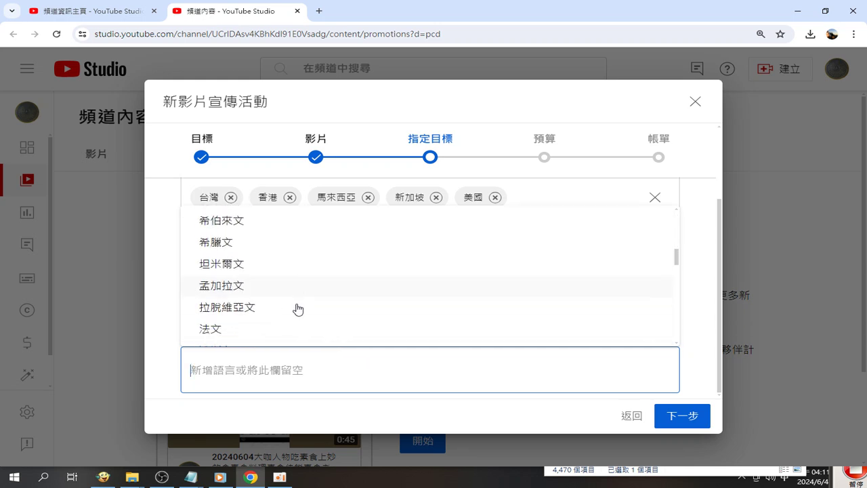
pyautogui.scroll(-6, 296, 309)
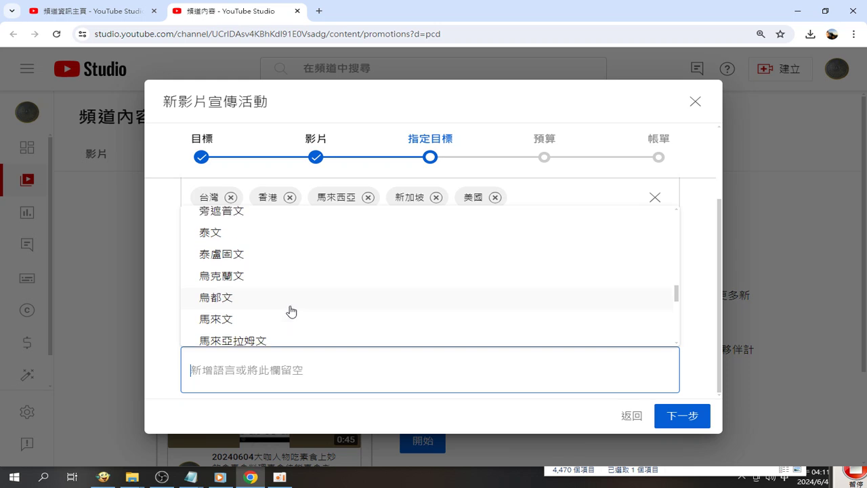
pyautogui.scroll(3, 292, 318)
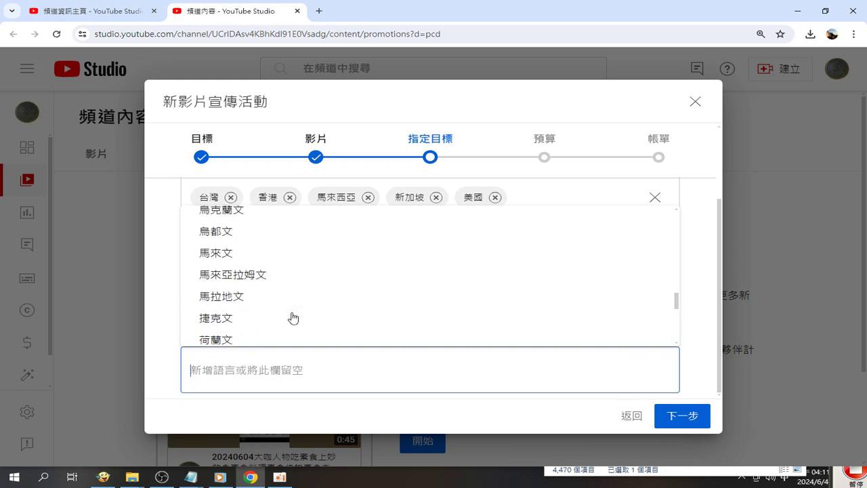
pyautogui.scroll(-3, 293, 318)
pyautogui.scroll(2, 293, 318)
pyautogui.scroll(-2, 292, 318)
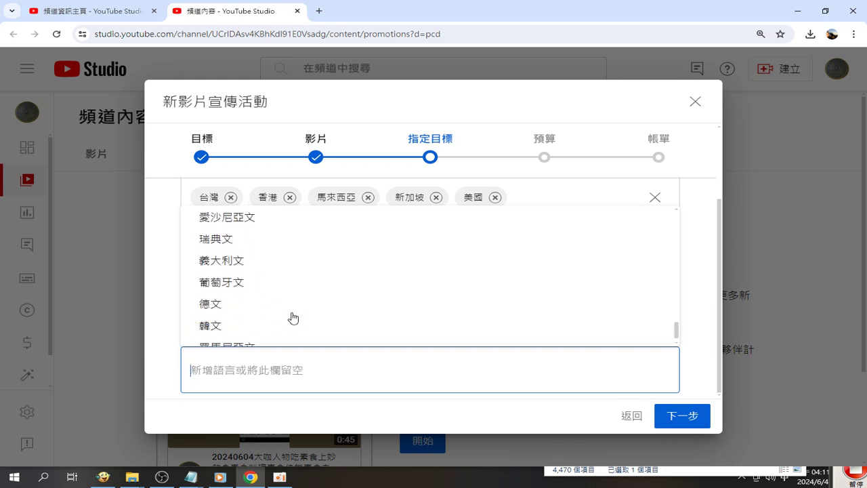
pyautogui.scroll(2, 293, 318)
pyautogui.scroll(-2, 292, 318)
pyautogui.scroll(1, 292, 319)
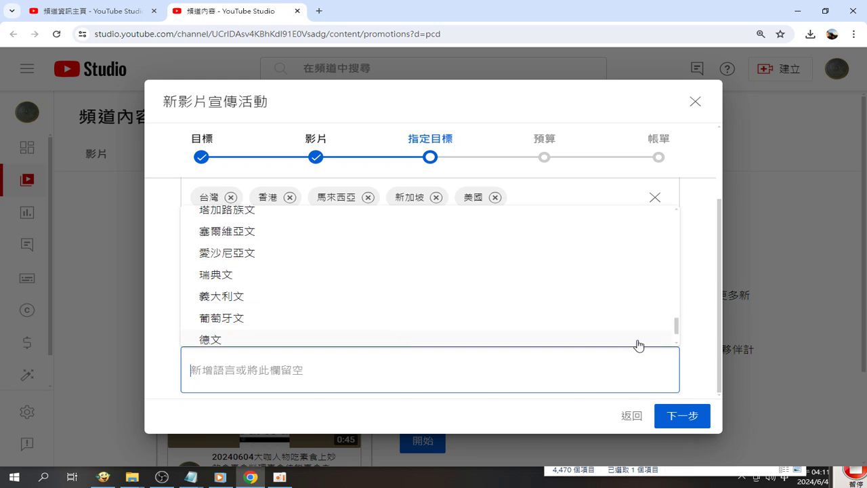
pyautogui.moveTo(677, 325); pyautogui.dragTo(675, 212)
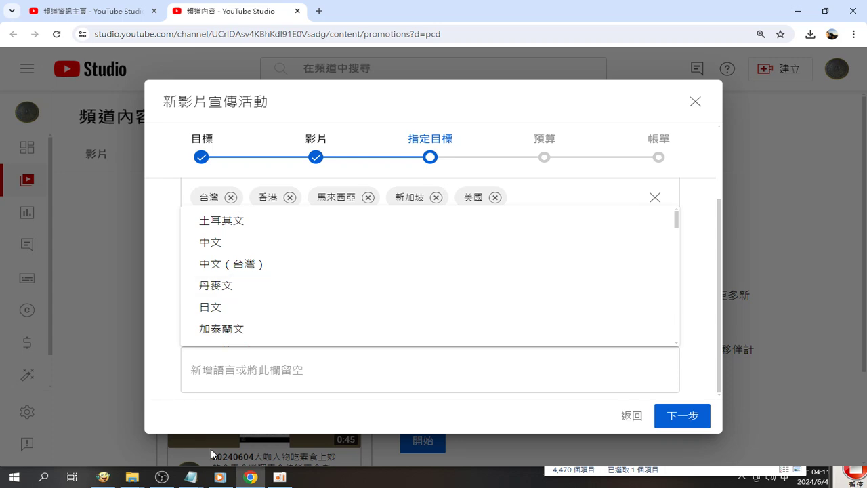
# Step: Switch to Windows Media Player, look through the sync list of language versions, and return to the promotion in Chrome
pyautogui.click(218, 478)
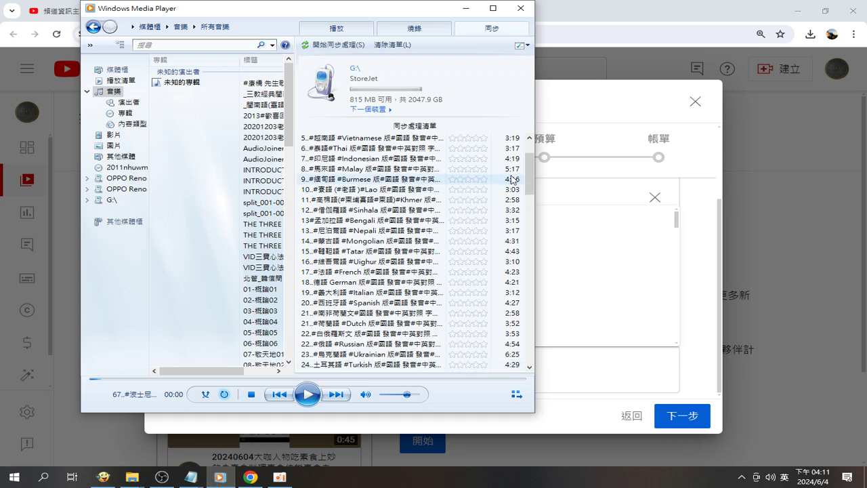
pyautogui.moveTo(527, 178); pyautogui.dragTo(521, 197)
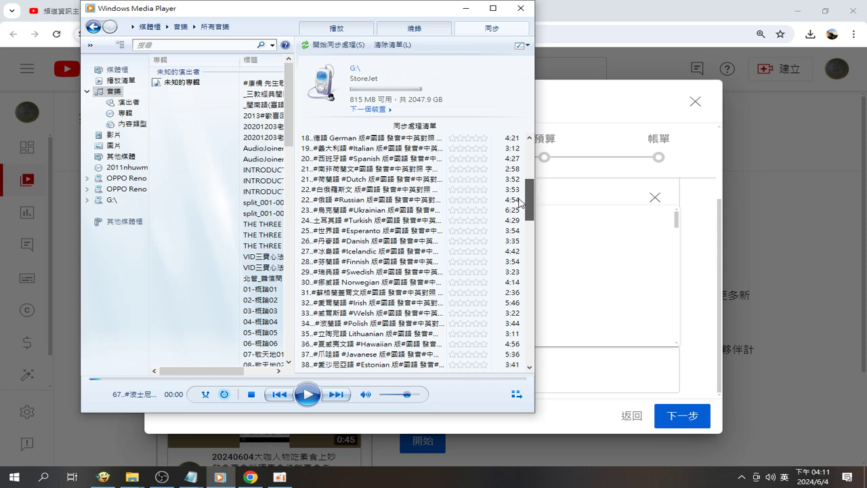
pyautogui.moveTo(521, 200); pyautogui.dragTo(521, 201)
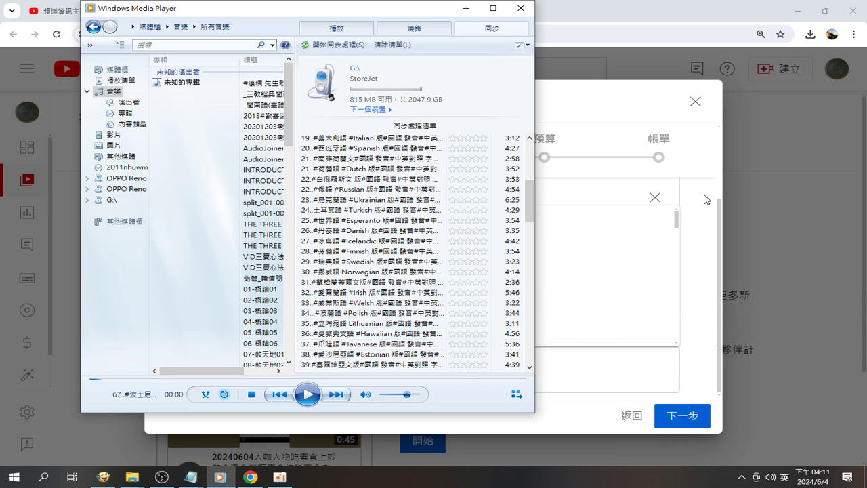
pyautogui.click(568, 94)
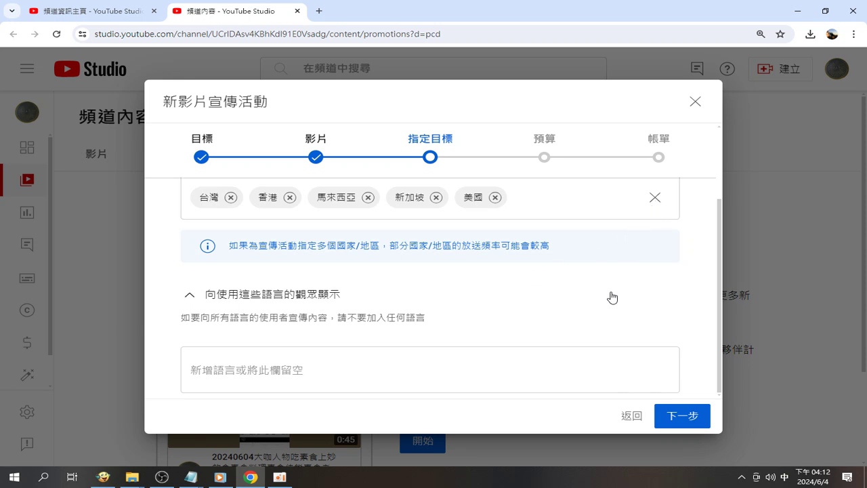
# Step: Check the targeted countries, leave the language field empty, and continue to the promotion's budget stage
pyautogui.scroll(1, 617, 275)
pyautogui.scroll(-1, 660, 229)
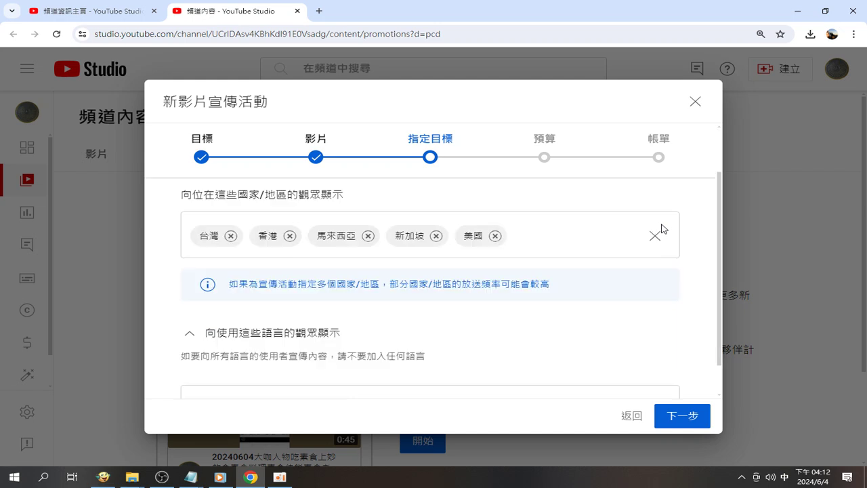
pyautogui.scroll(2, 658, 188)
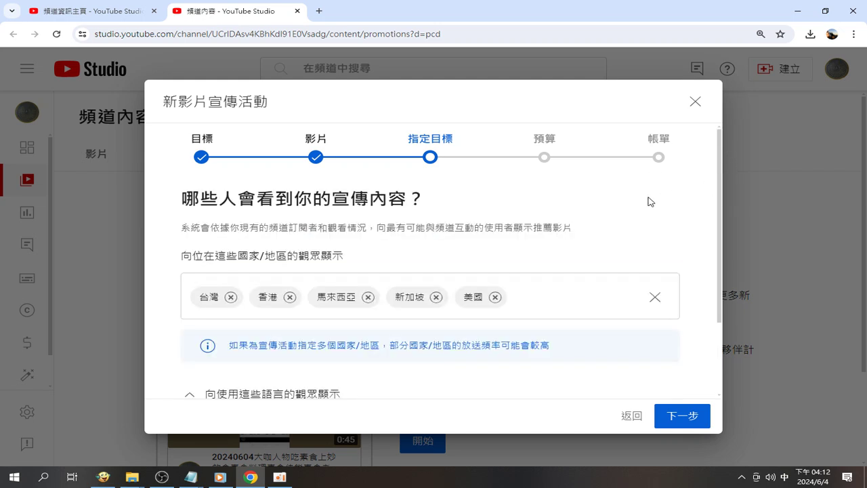
pyautogui.click(676, 414)
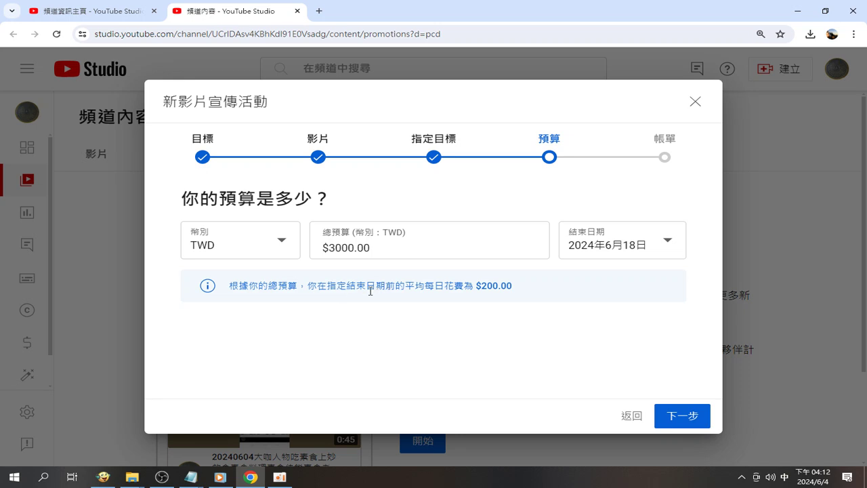
# Step: Browse the full list of available currencies for the promotion budget and close it, keeping TWD
pyautogui.click(282, 245)
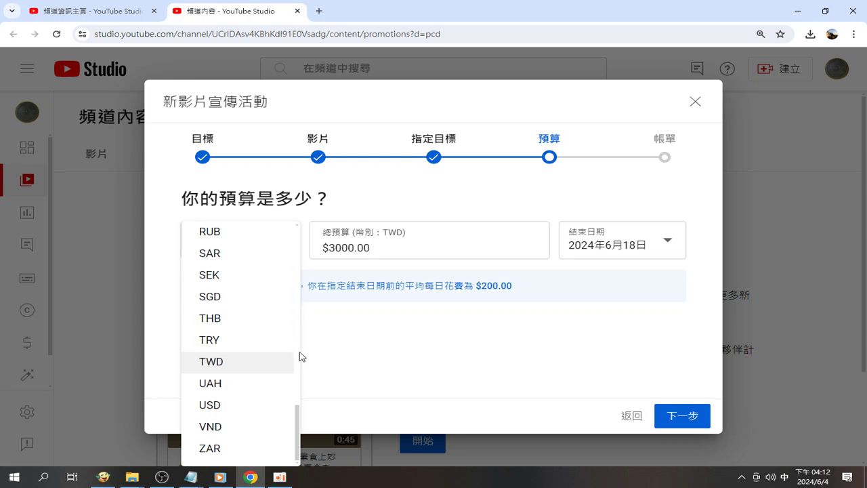
pyautogui.scroll(1, 295, 417)
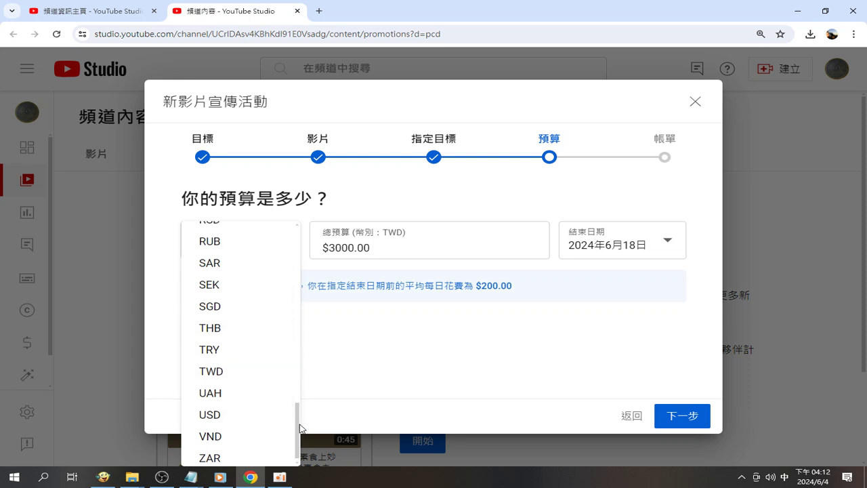
pyautogui.moveTo(304, 411); pyautogui.dragTo(315, 239)
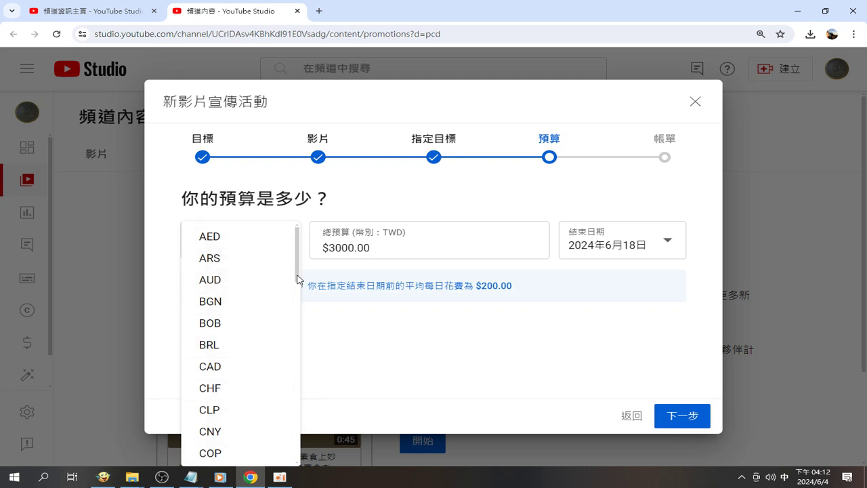
pyautogui.moveTo(297, 275); pyautogui.dragTo(279, 465)
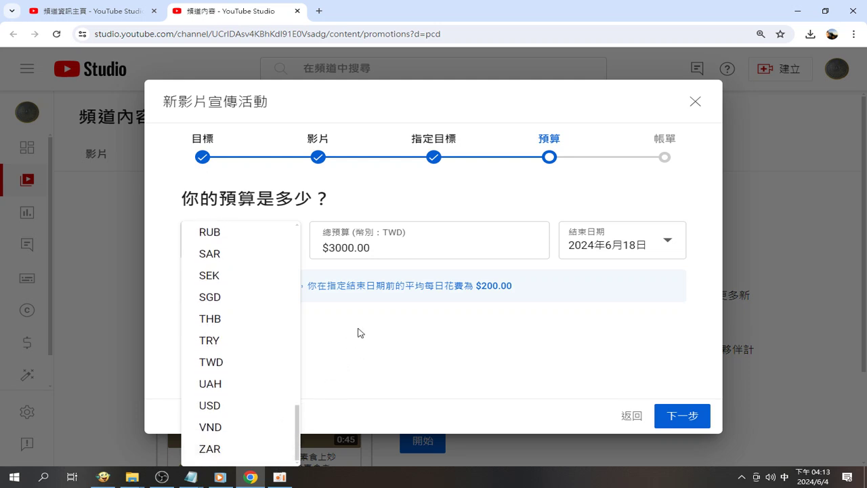
pyautogui.click(642, 103)
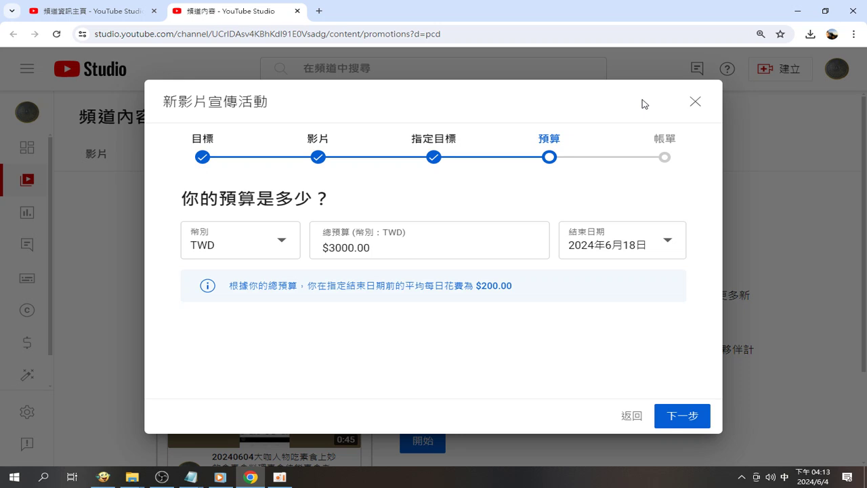
pyautogui.click(451, 245)
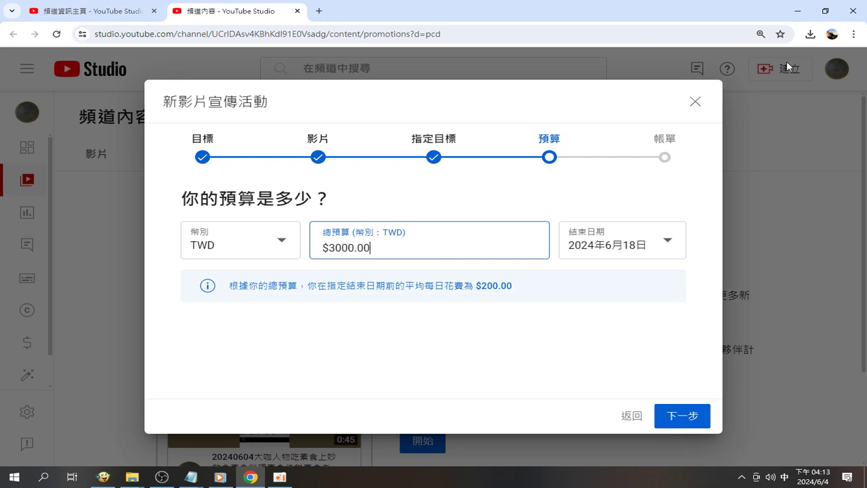
pyautogui.click(281, 479)
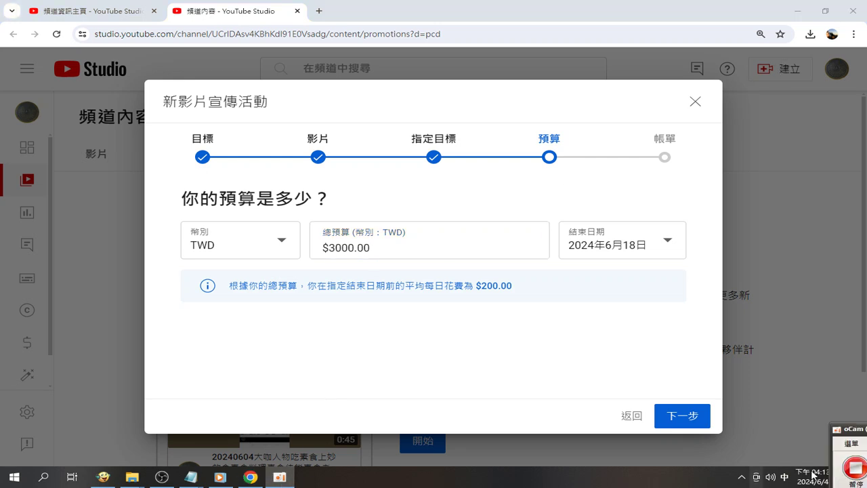